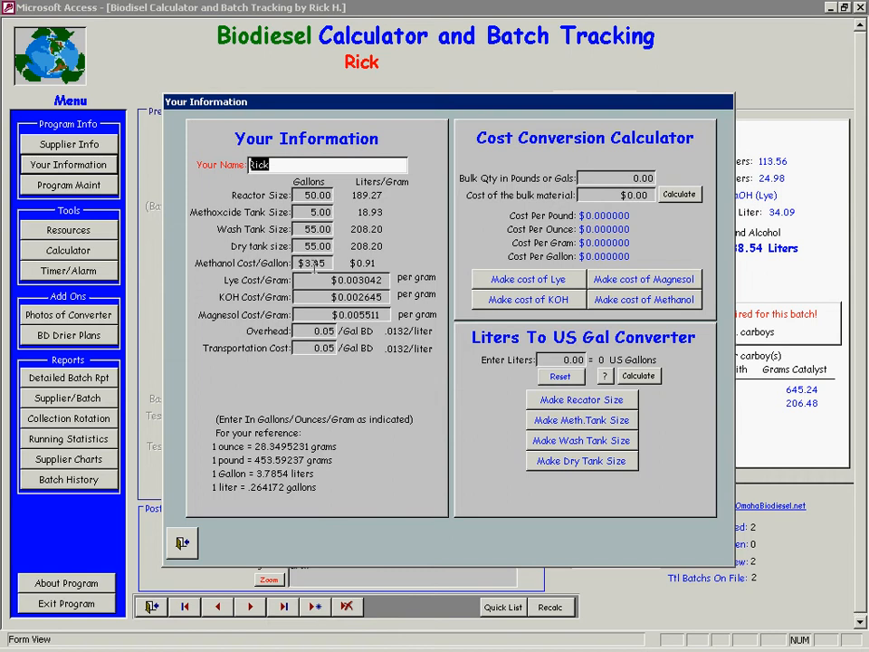
Step: Calculate the unit cost of a bulk quantity of 50 pounds costing $69 and apply it as the lye cost
left_click(624, 177)
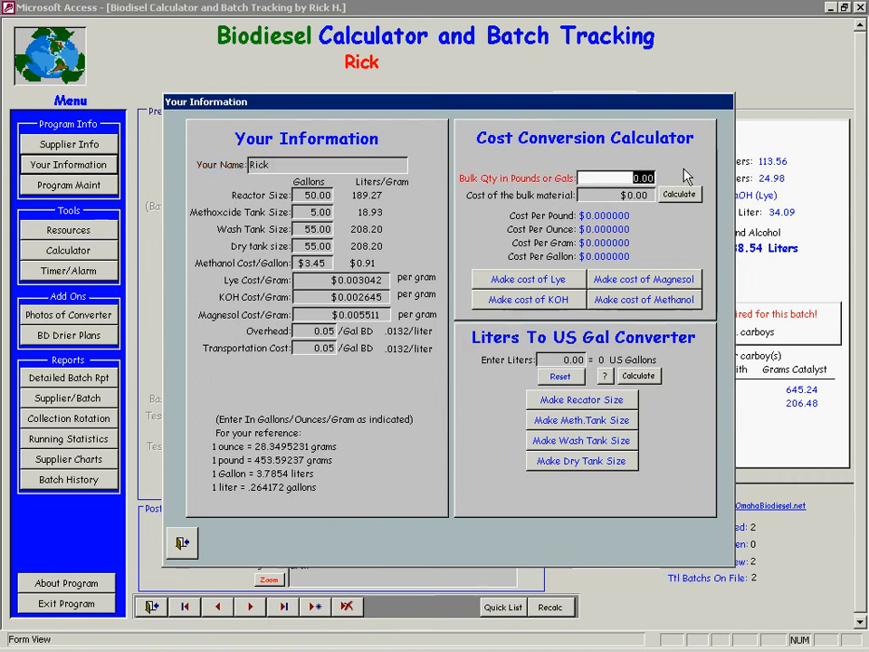
type("50")
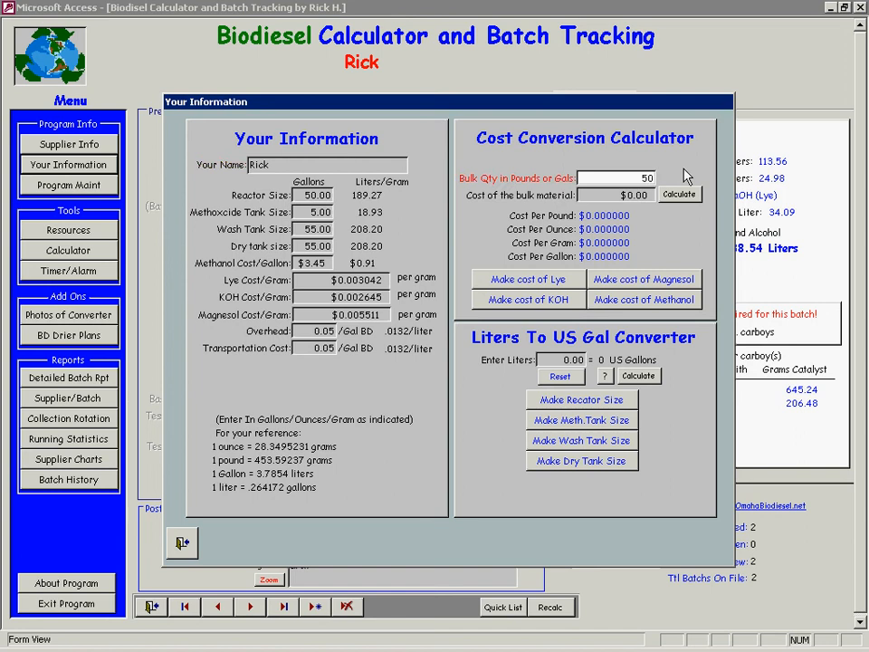
key("Tab")
type("69")
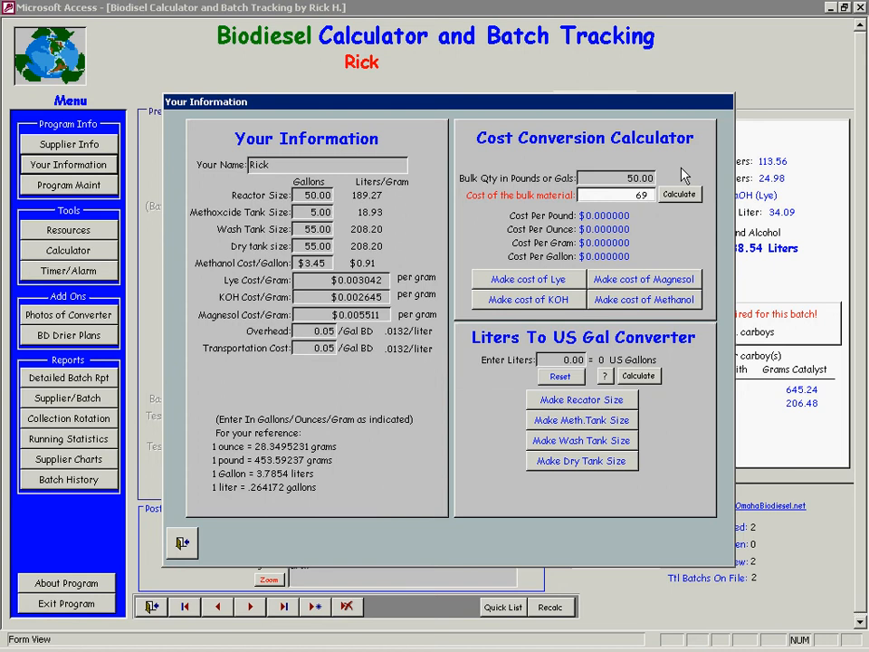
left_click(686, 194)
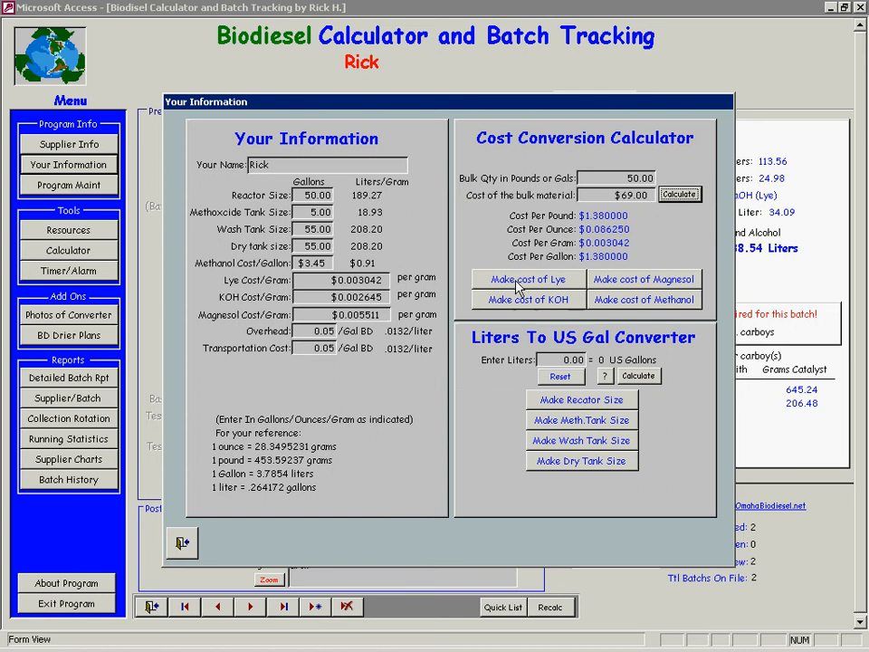
left_click(477, 283)
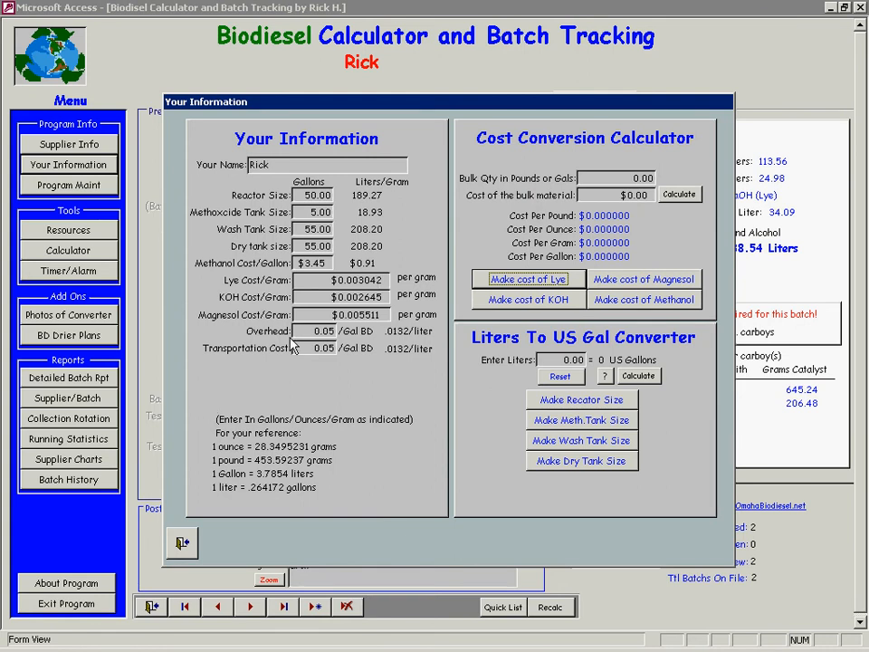
Step: Review the overhead and transportation cost entries, and close the Your Information form
left_click(327, 331)
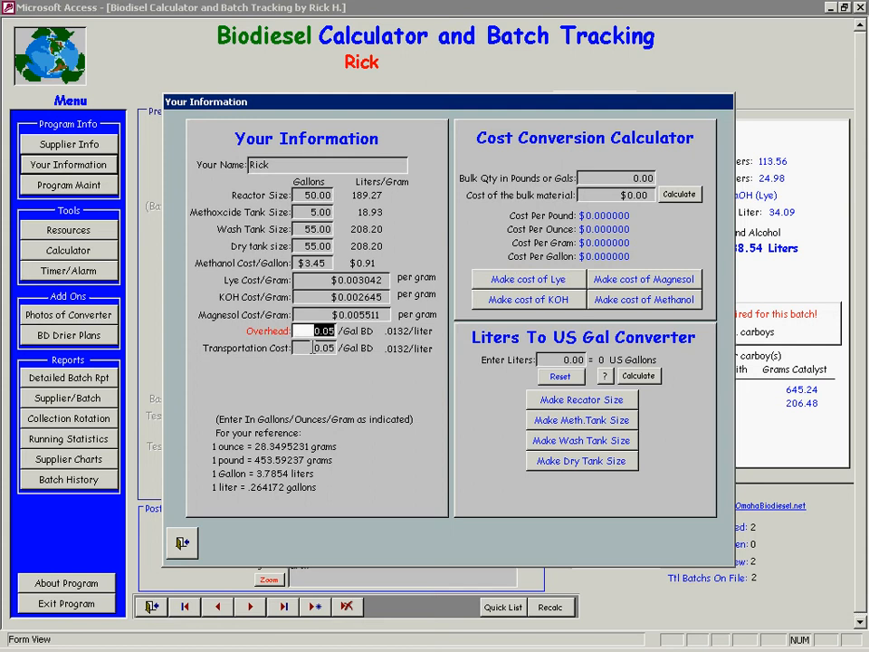
left_click(317, 348)
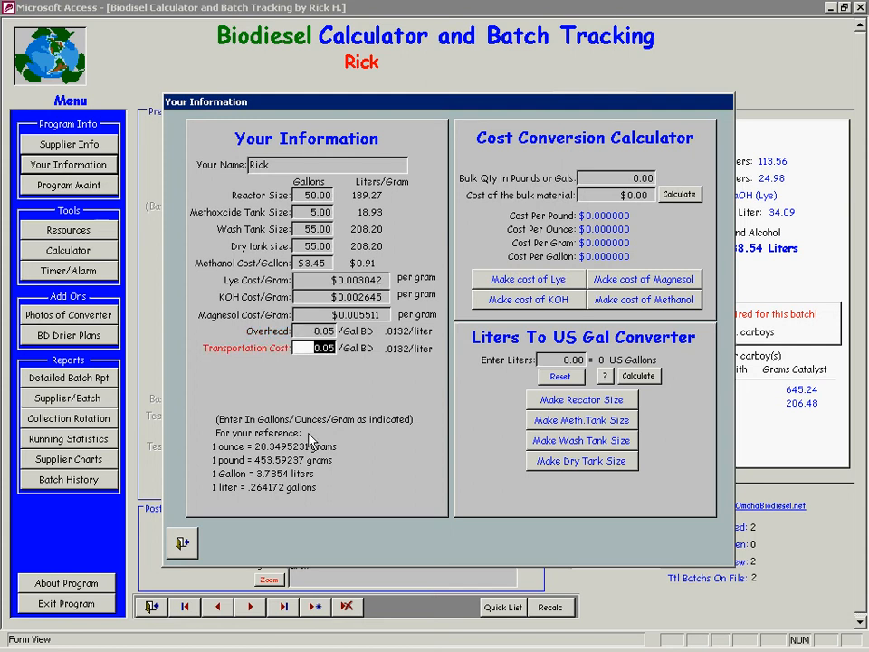
left_click(183, 543)
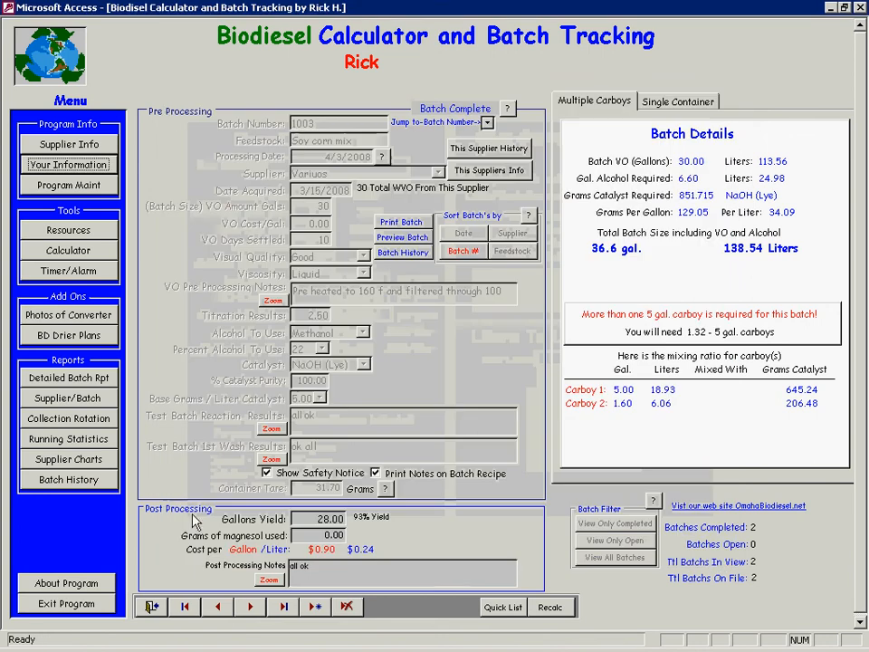
Step: Open the supplier information and review the first supplier's collection vessel, gallons per pick-up and pick-up rotation choices
left_click(76, 143)
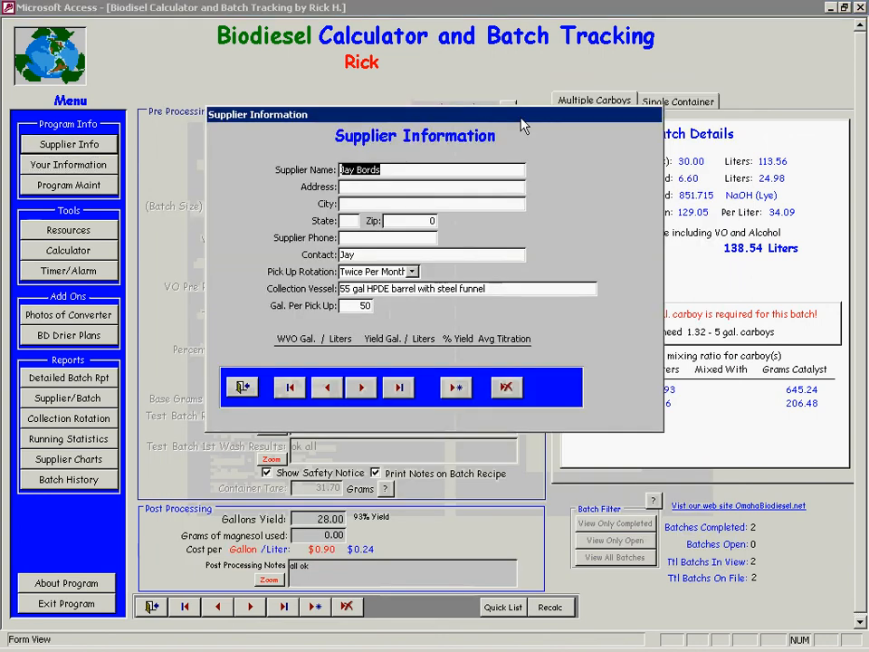
left_click_drag(501, 122, 502, 131)
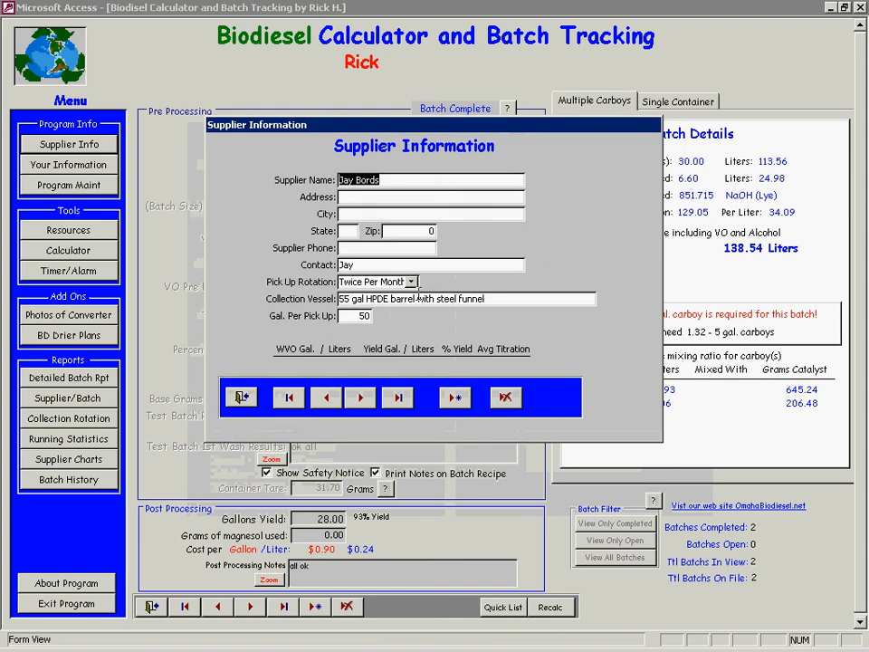
left_click_drag(517, 302, 339, 300)
key("Tab")
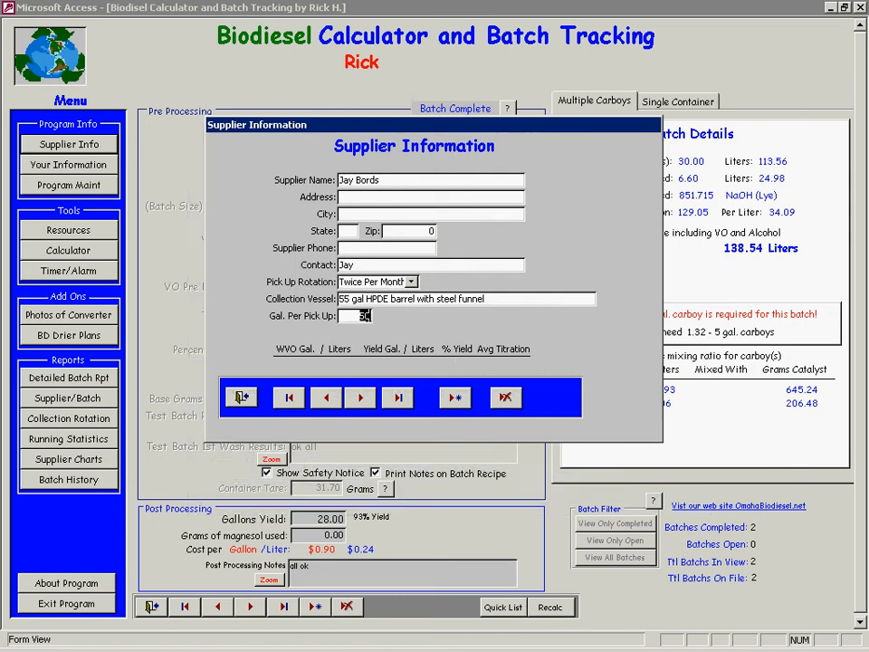
left_click(411, 281)
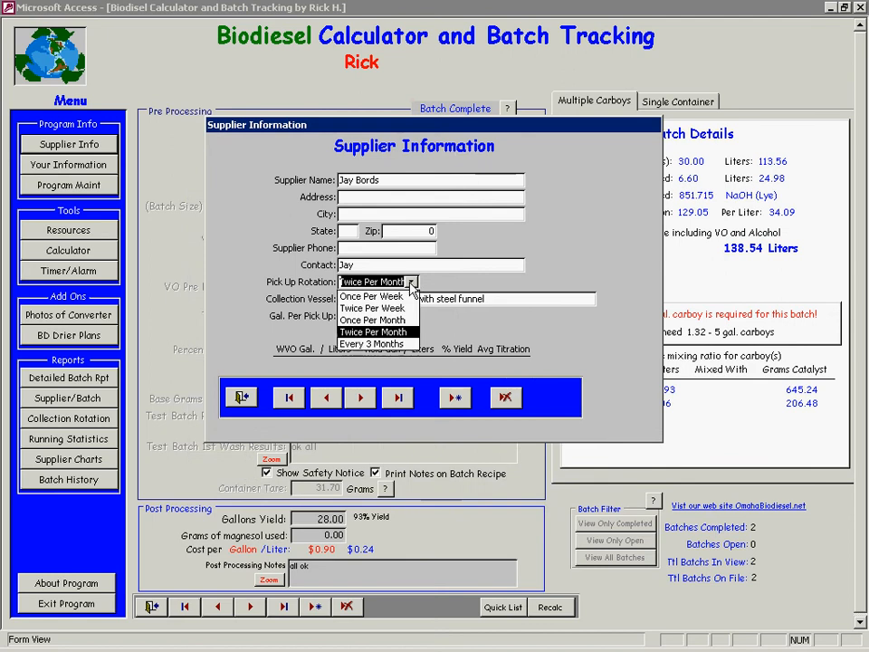
left_click(373, 331)
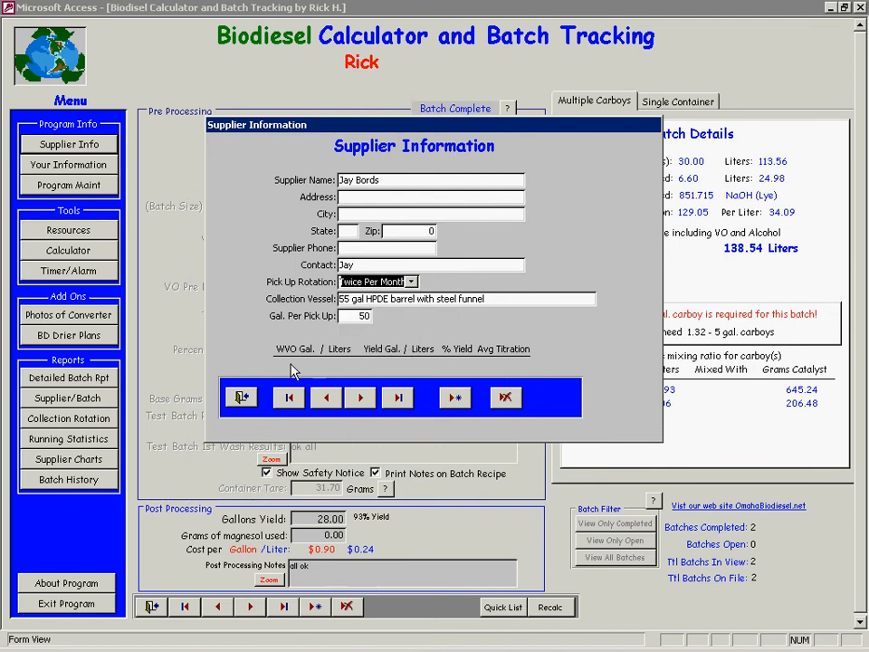
Step: Browse to the Variuos supplier record to view its batch summary, and close the supplier information
left_click(326, 399)
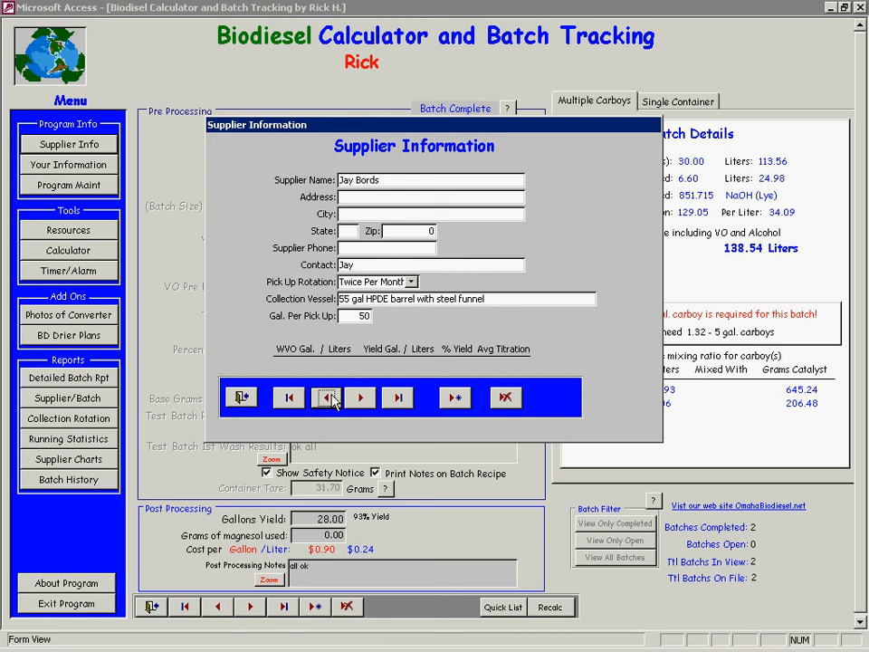
left_click(359, 398)
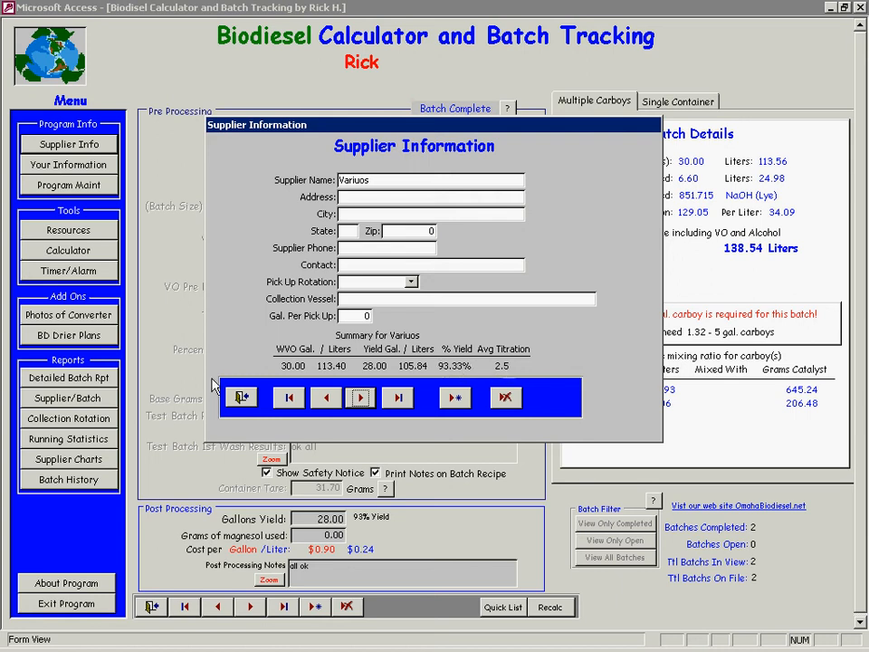
left_click(242, 397)
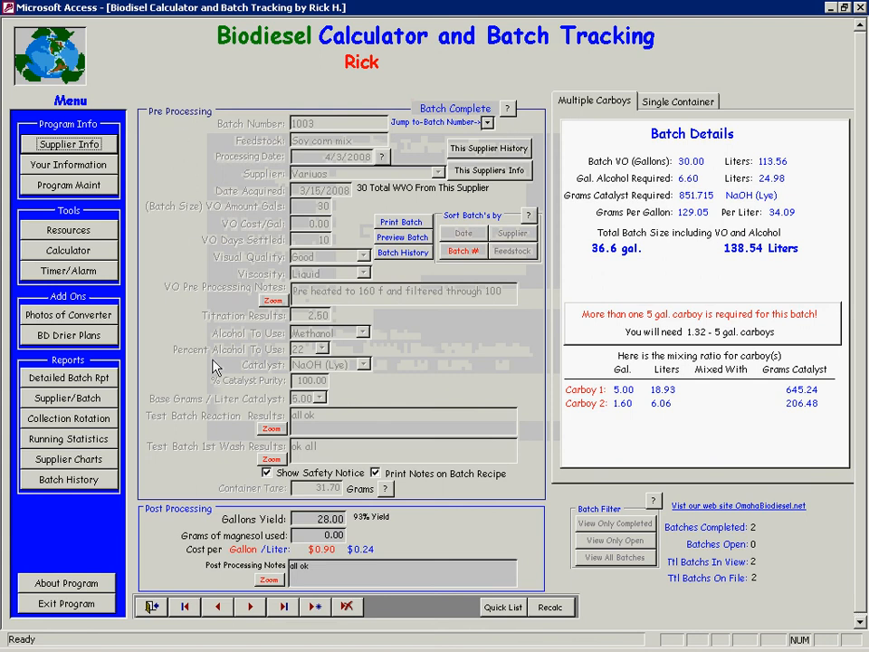
Step: Start a new batch numbered 1004 with feedstock Soy and the first listed supplier
left_click(315, 607)
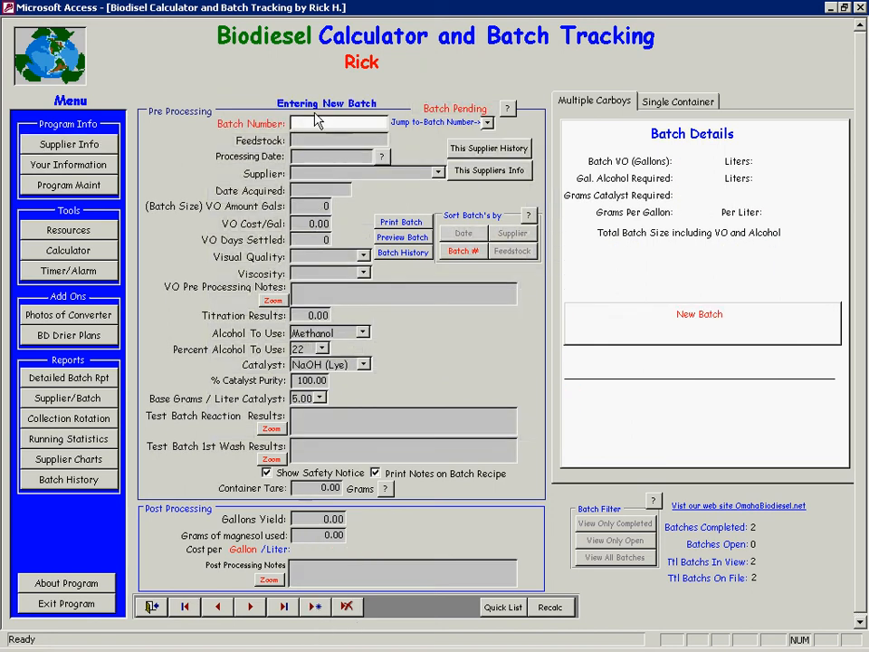
type("1004")
key("Tab")
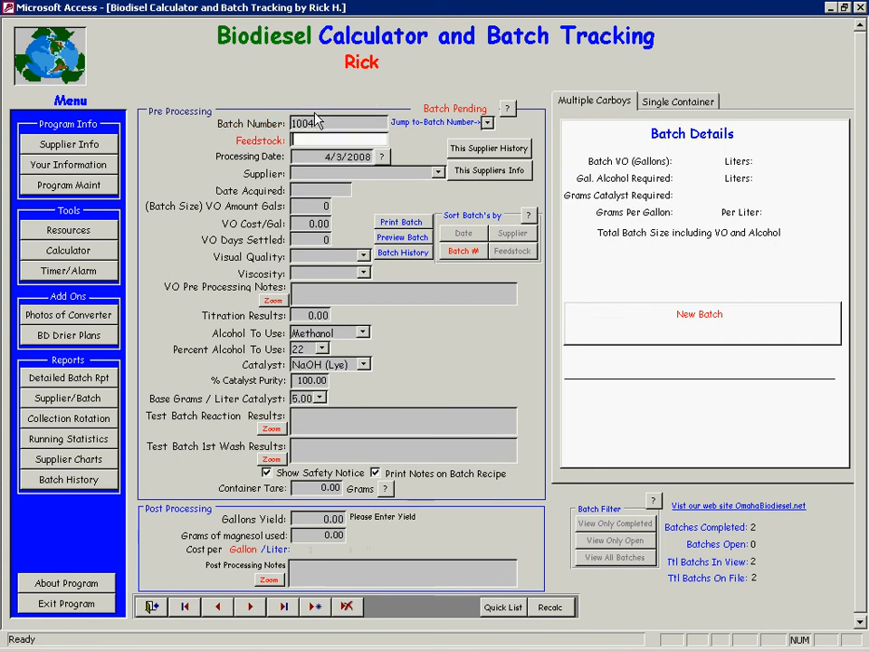
type("Soy")
key("Tab")
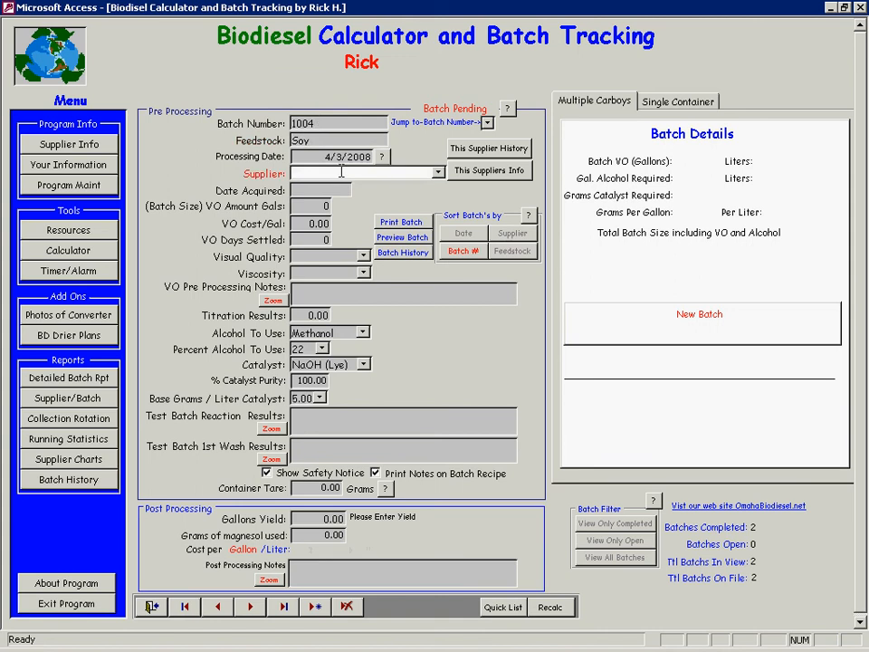
left_click(438, 172)
left_click(362, 188)
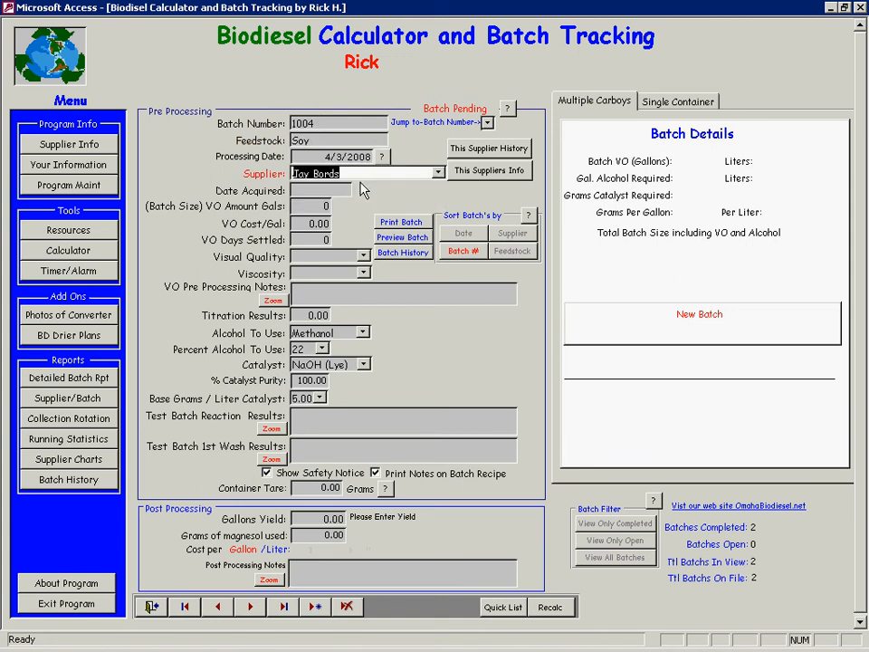
Step: Set the batch's acquisition date to 3/15/2008 and its vegetable oil amount to 30 gallons
key("Tab")
type("03/15/0")
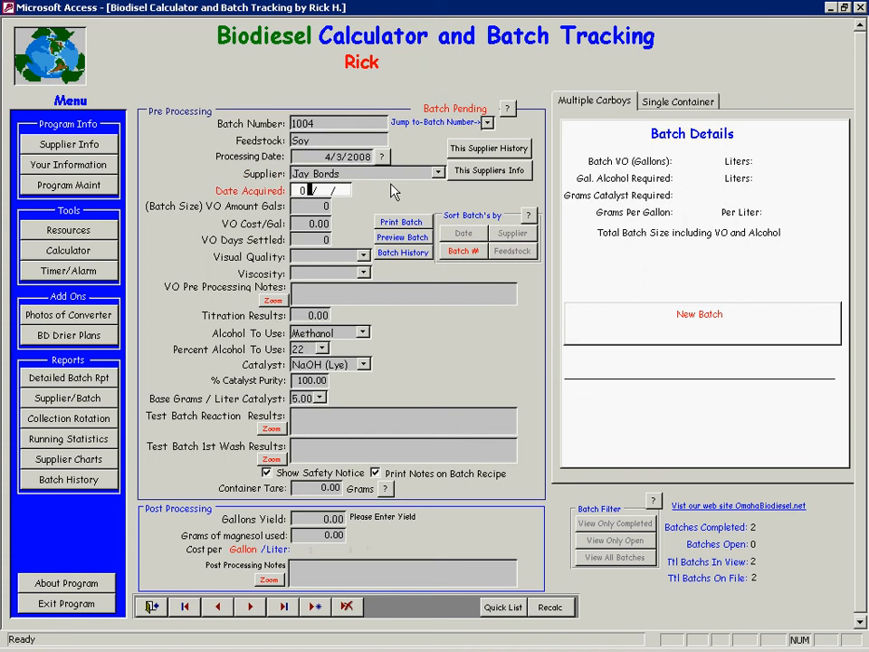
type("8")
key("Tab")
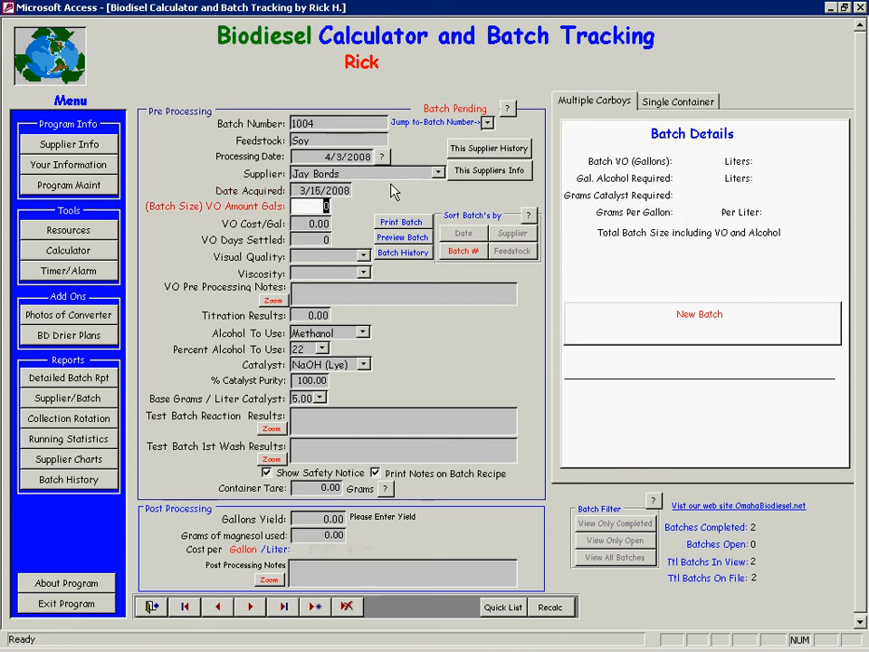
type("30")
key("Tab")
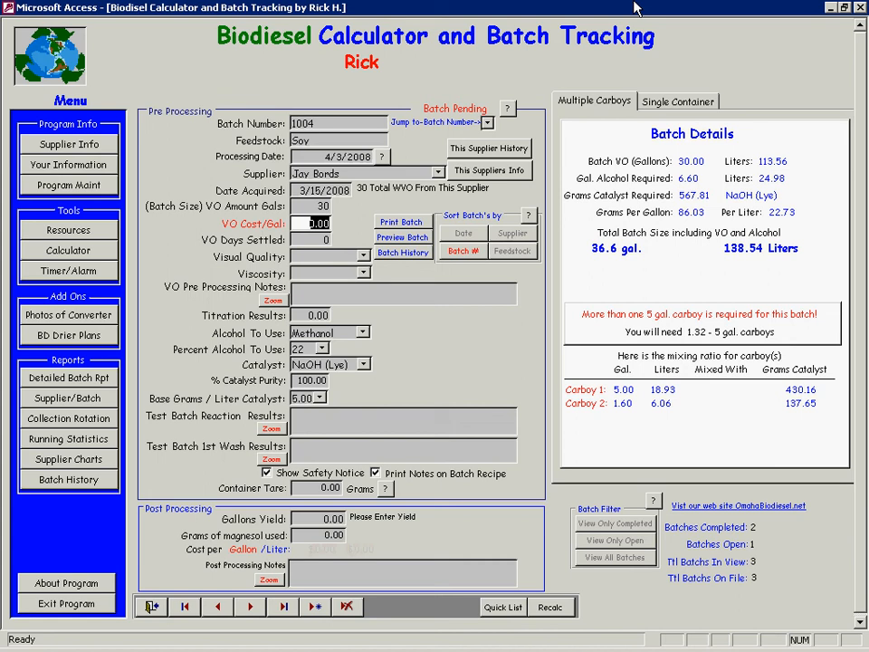
Step: Rate the oil's visual quality as Good and its viscosity as Liquid
left_click(327, 239)
key("Tab")
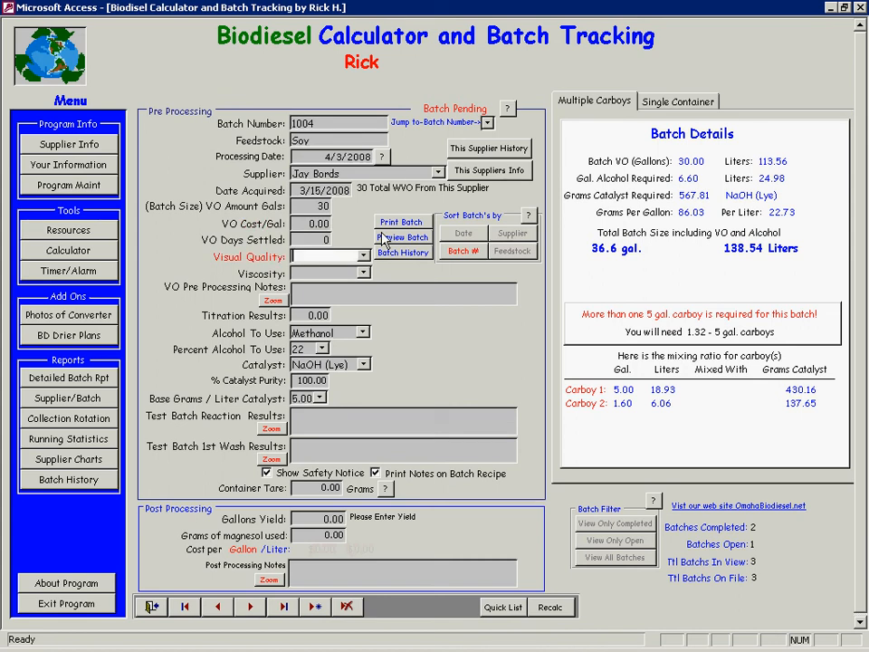
left_click(363, 256)
left_click(358, 270)
left_click(363, 272)
left_click(344, 287)
Step: Enter the pre-processing note "Pre heated to 160 and filter" and a titration result of 2.0
left_click(347, 289)
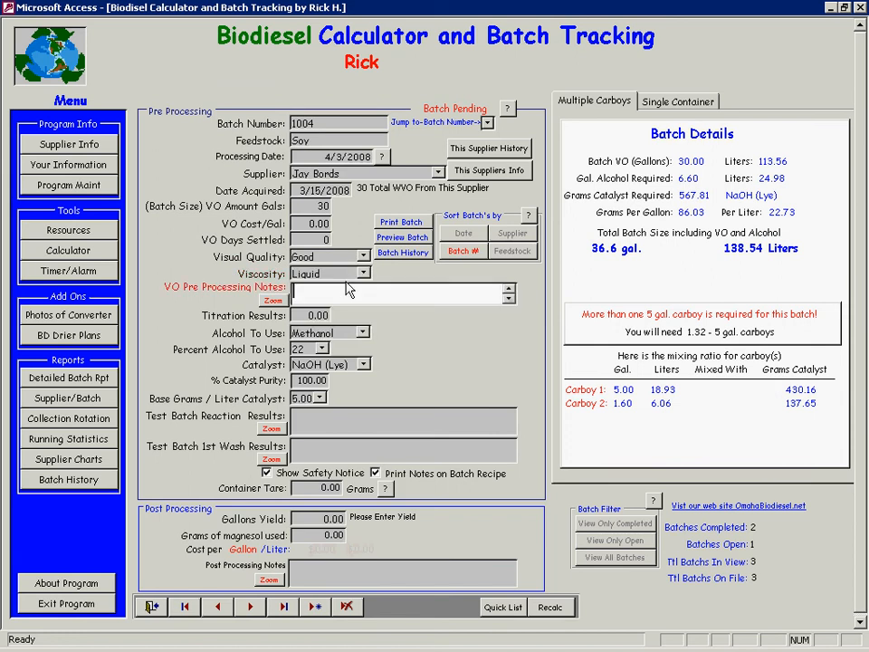
type("Pre heated to 160 and filter")
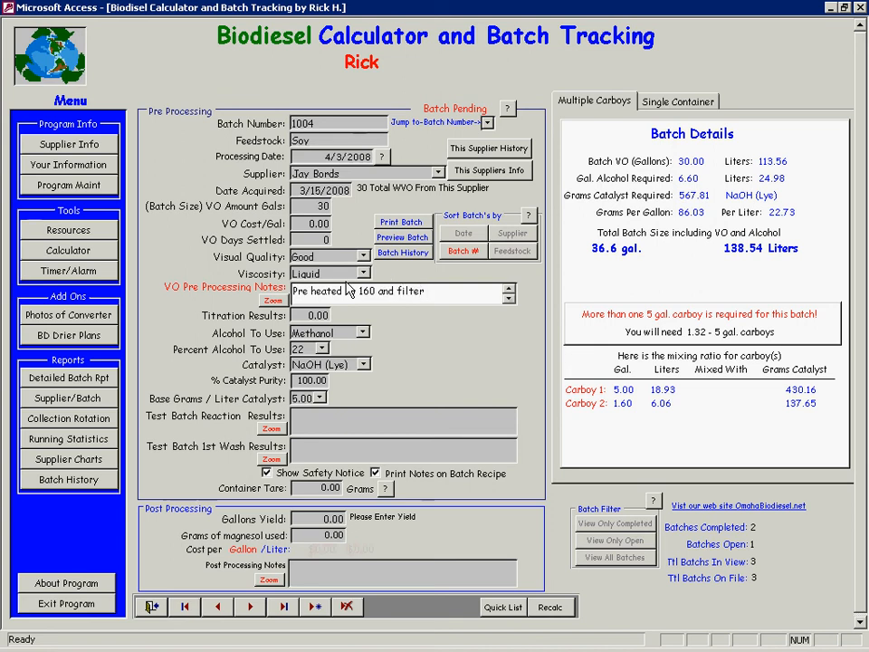
key("Tab")
type("2.0")
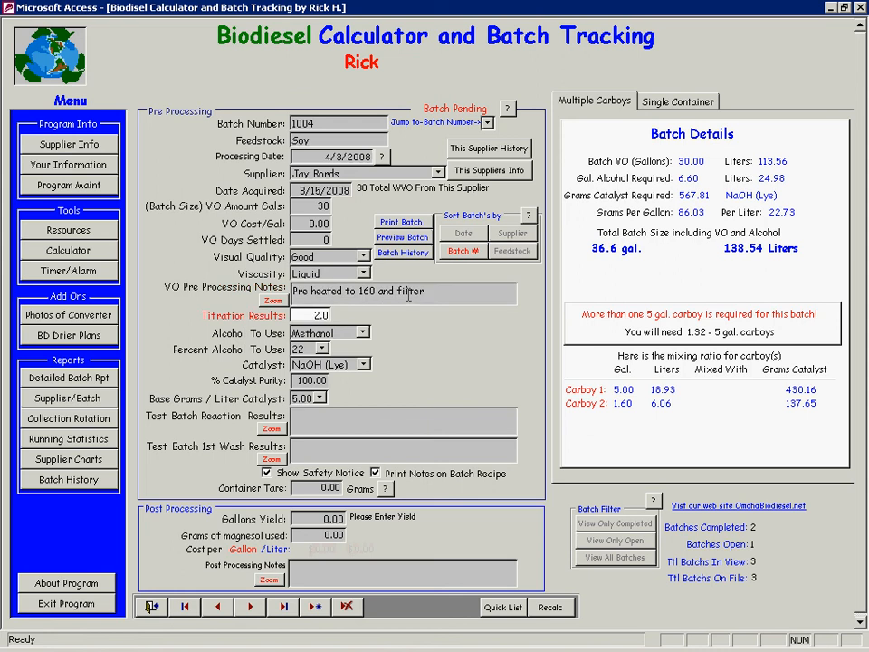
key("Tab")
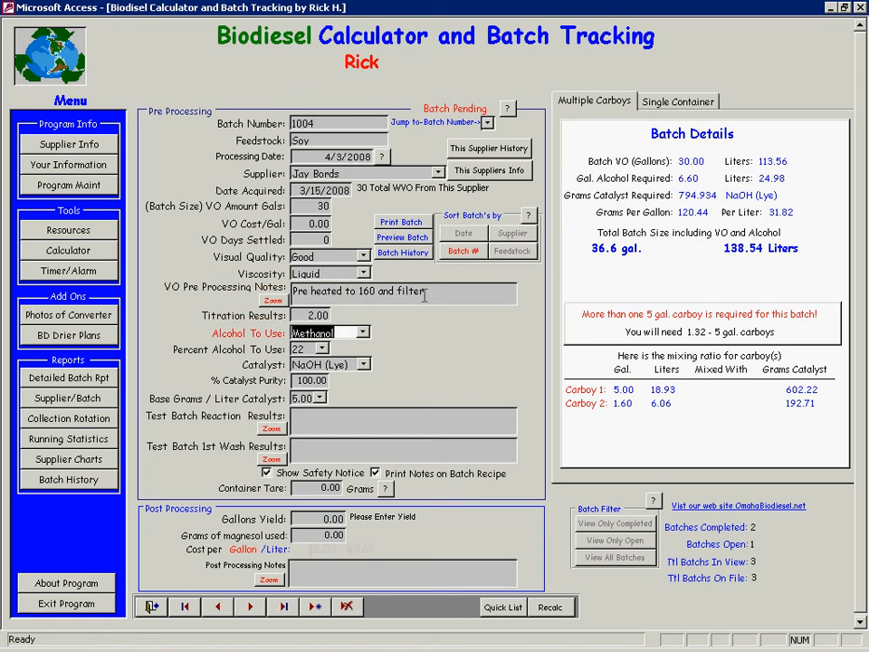
Step: Choose Methanol at 22 percent as the alcohol and NaOH (Lye) as the catalyst
left_click(362, 332)
left_click(333, 349)
left_click(322, 349)
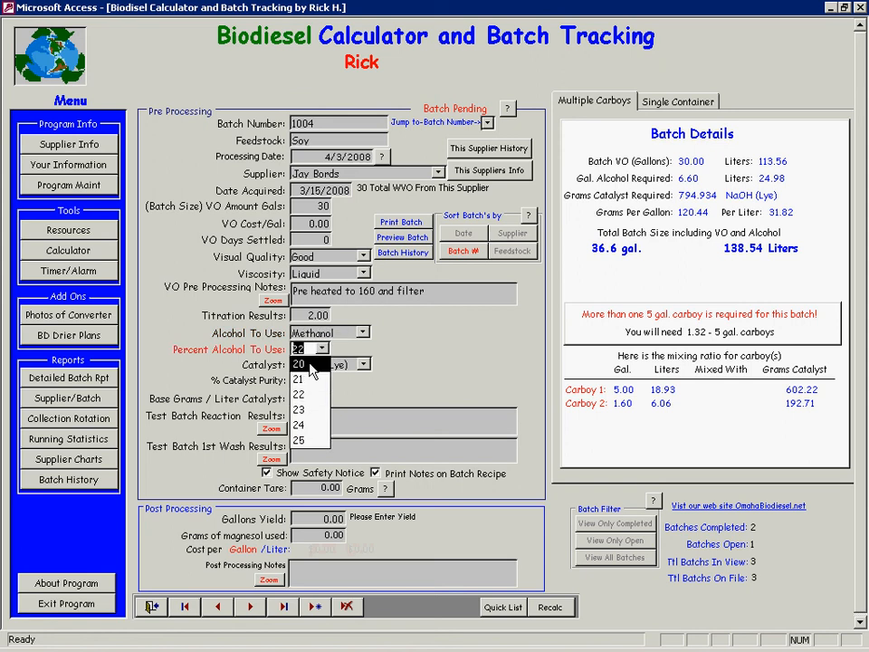
left_click(312, 412)
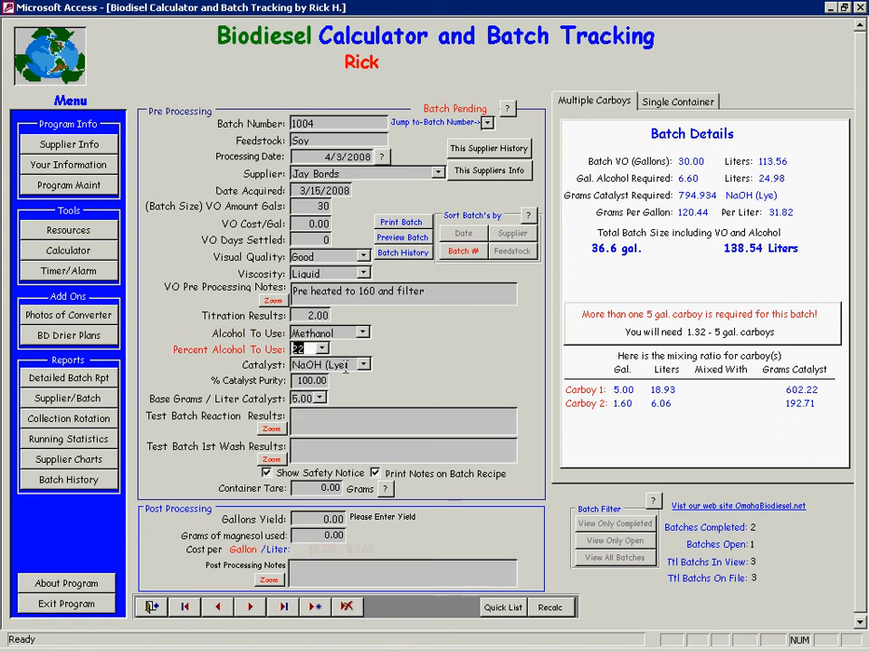
left_click(362, 364)
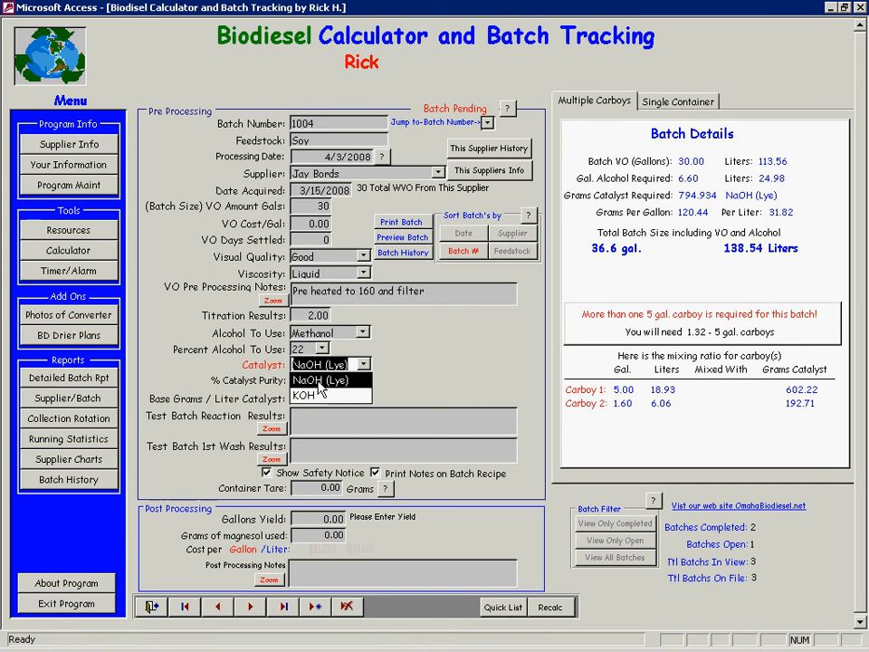
left_click(349, 380)
key("Tab")
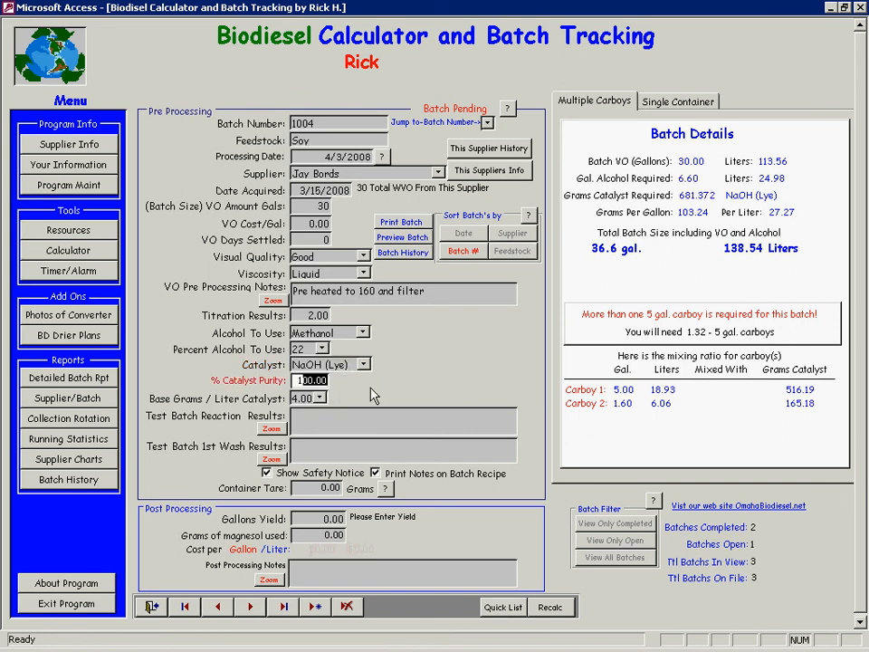
Step: Switch the batch's catalyst to KOH to compare the requirements, and return it to NaOH (Lye)
double_click(312, 383)
left_click(361, 364)
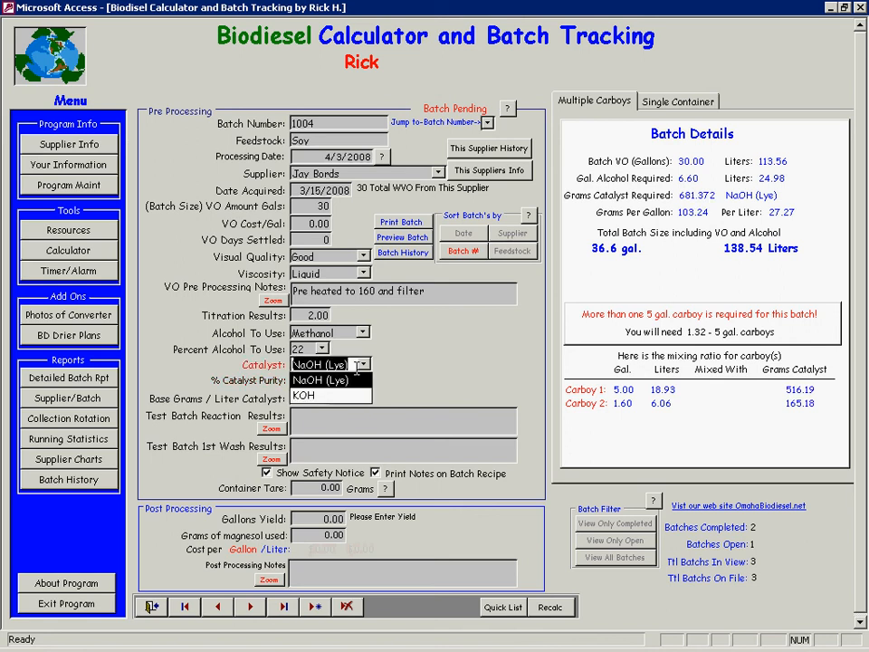
left_click(312, 396)
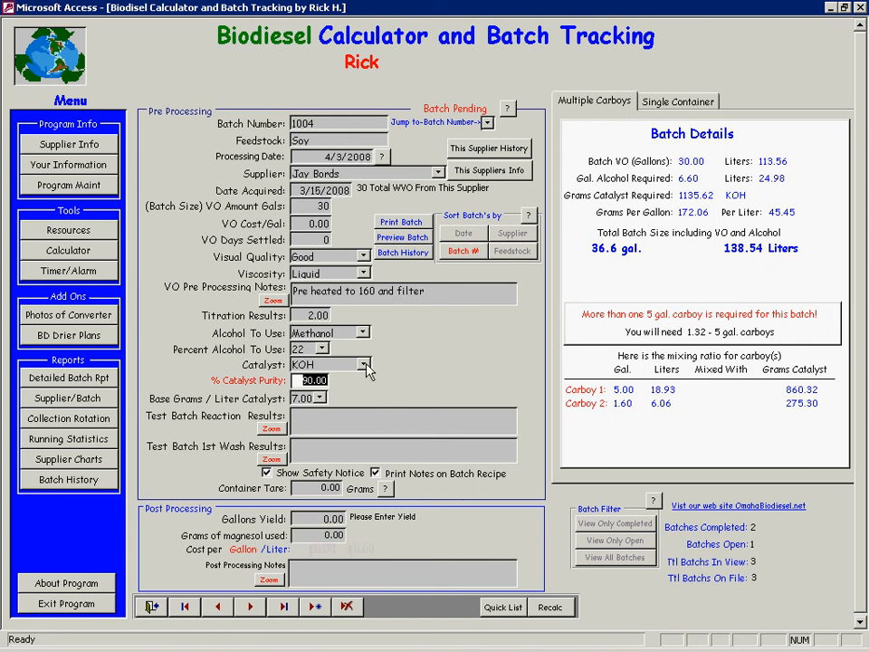
left_click(363, 364)
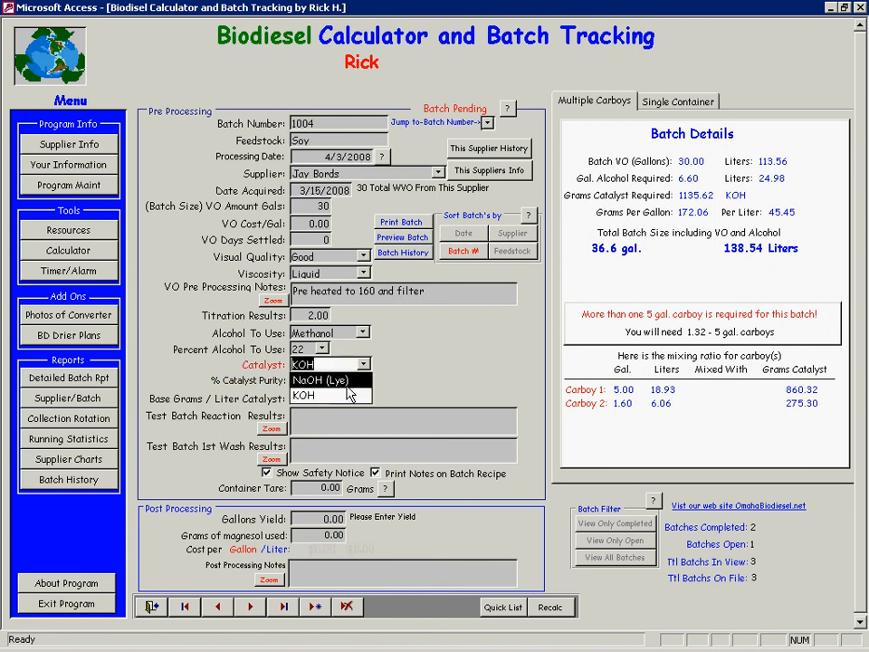
left_click(348, 387)
Step: Set the batch's base grams per liter of catalyst to 5
key("Tab")
key("Tab")
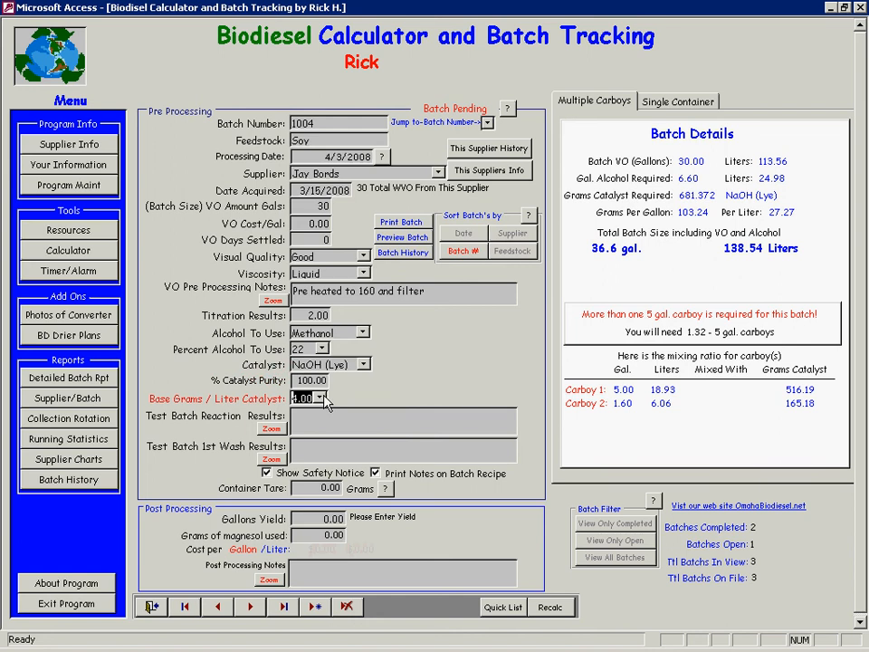
left_click(320, 398)
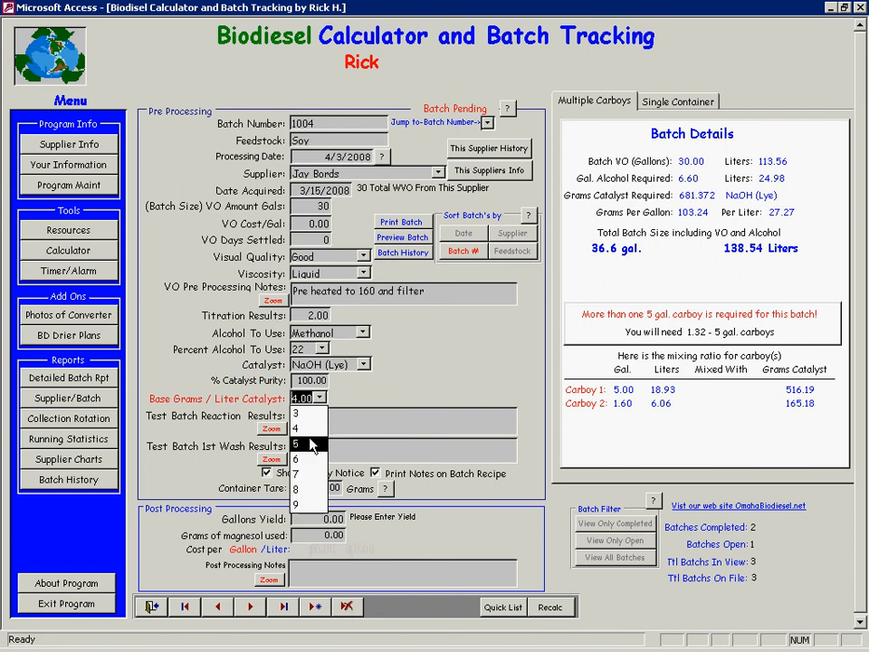
left_click(306, 444)
Step: Enter "All ok" for both the test batch reaction results and the test batch first wash results
left_click(335, 417)
type("Al")
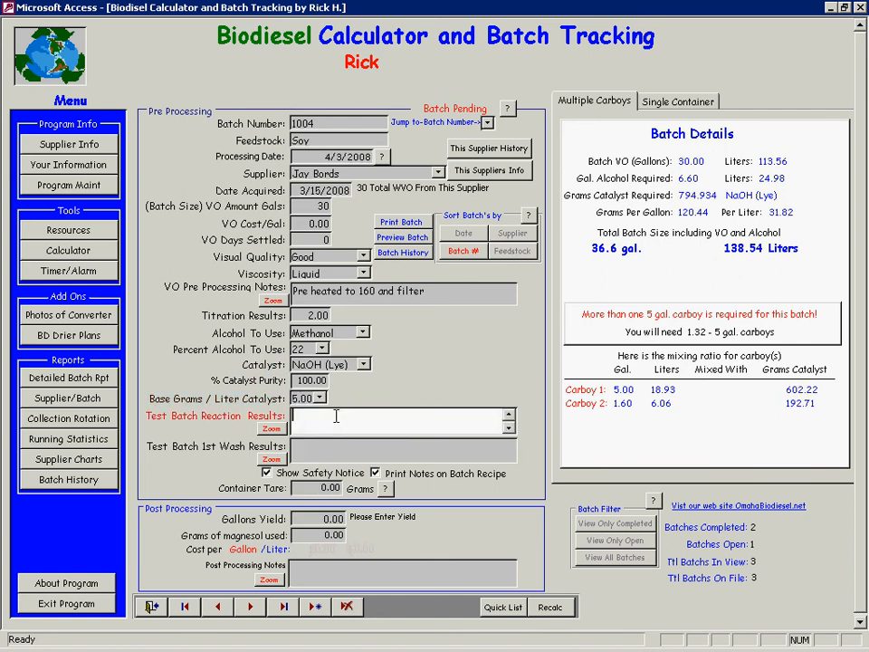
type("l ok")
key("Tab")
type("All ok")
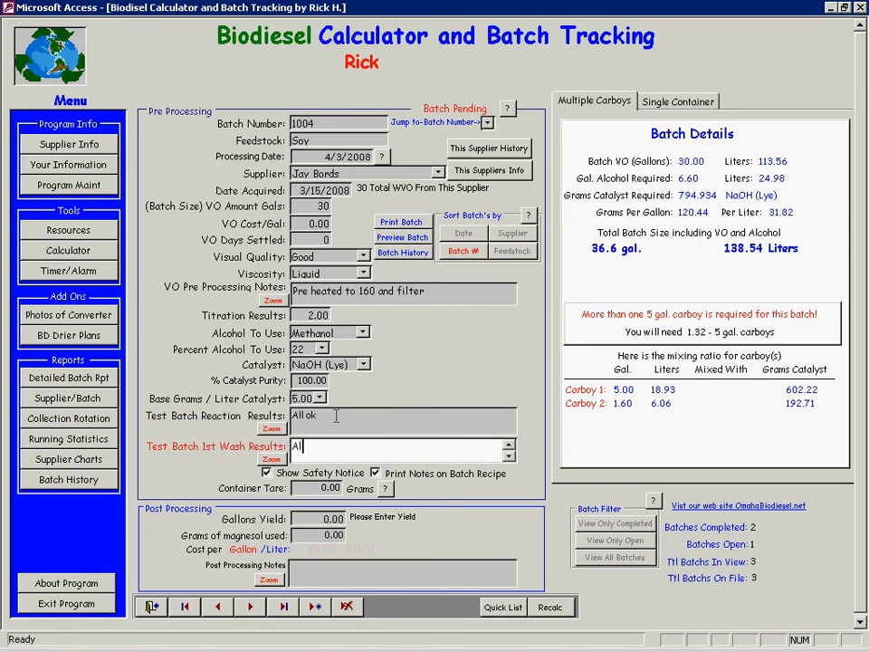
Step: Set the container tare to 31.7 grams
key("Tab")
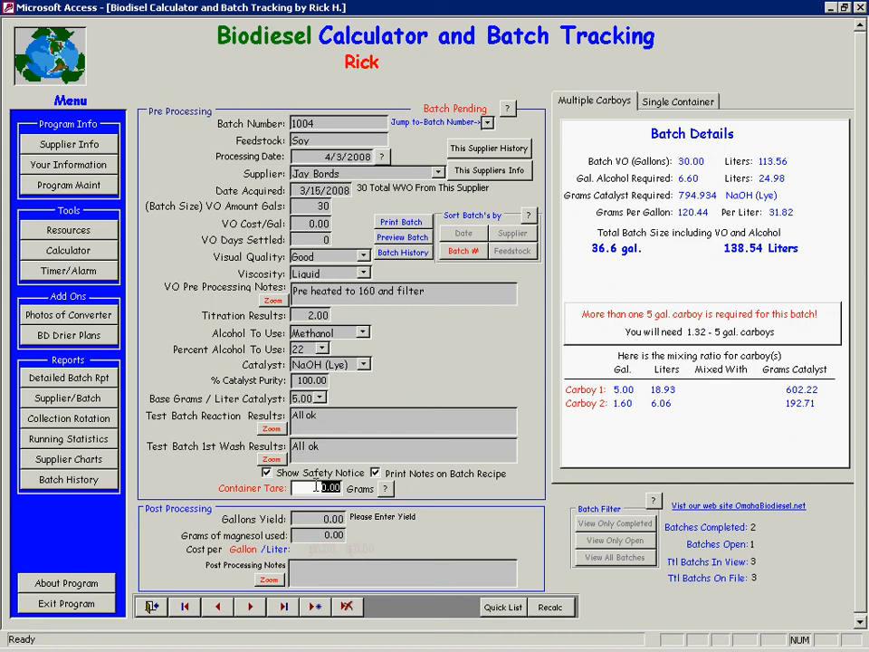
type("31.7")
left_click(318, 518)
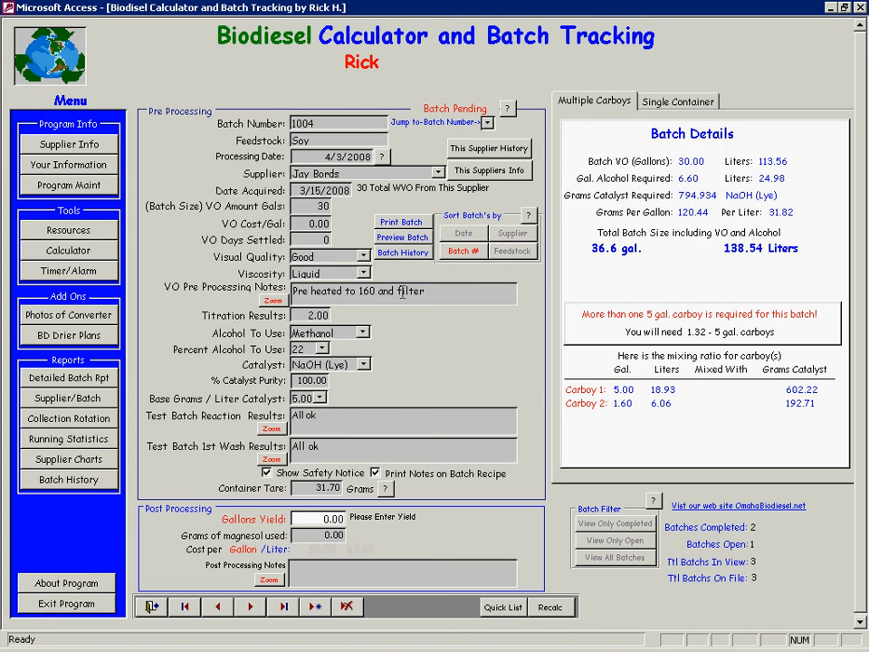
Step: Preview the recipe for batch 1004, review its carboy mixing ratios and catalyst scale weights, and close the preview
left_click(394, 238)
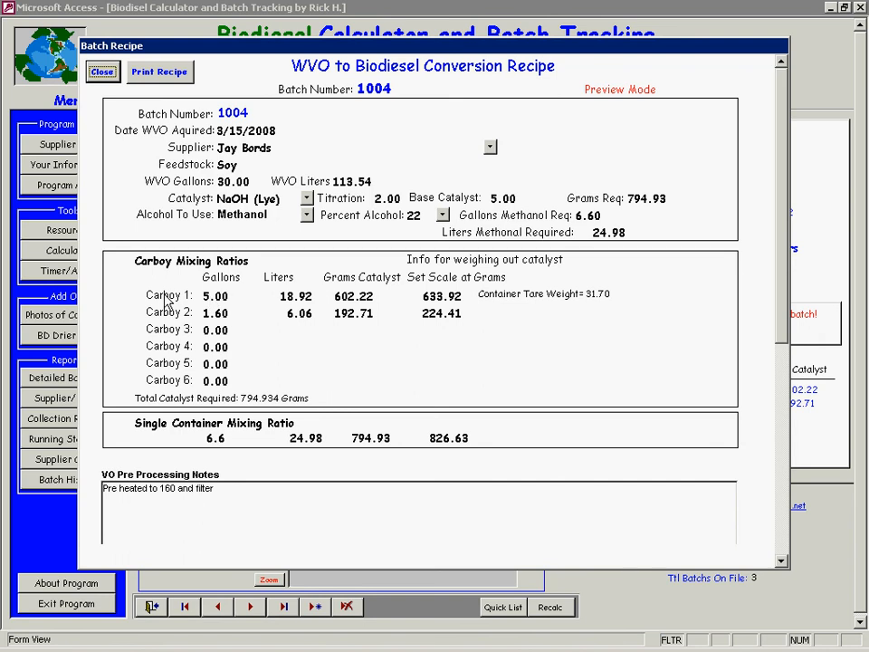
left_click(360, 296)
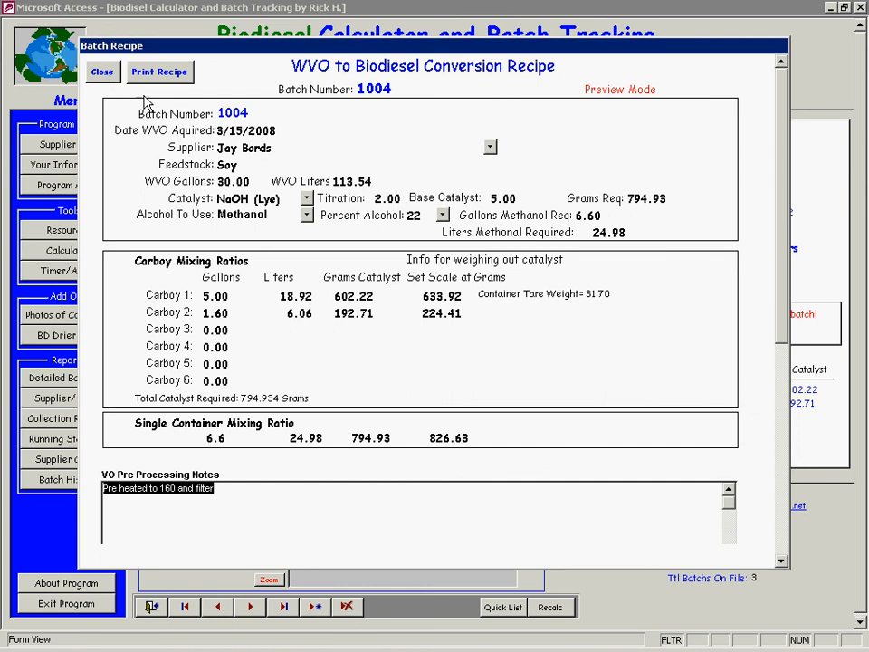
left_click(102, 71)
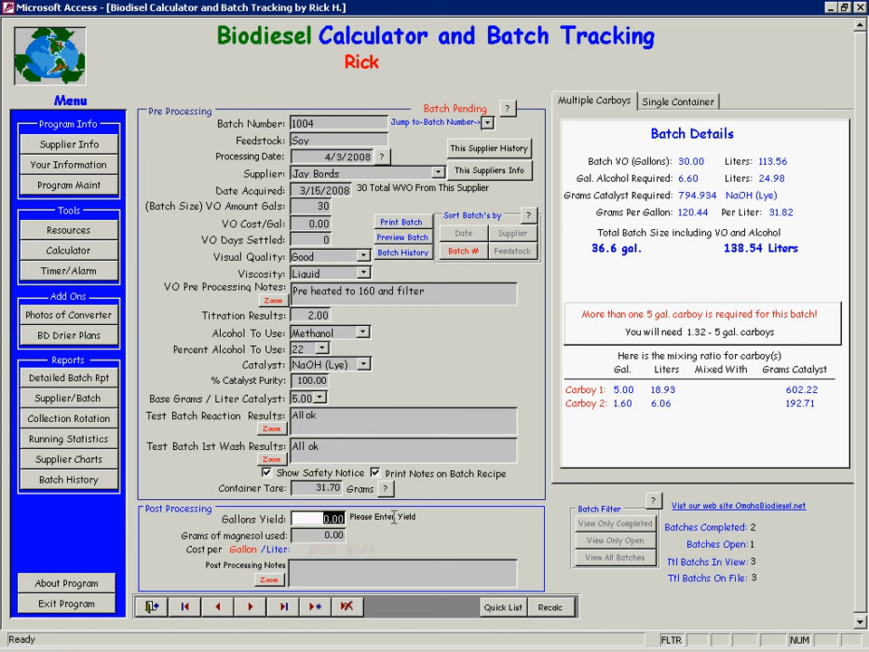
Step: Complete the batch by recording a post-processing yield of 28 gallons
left_click(314, 517)
type("28")
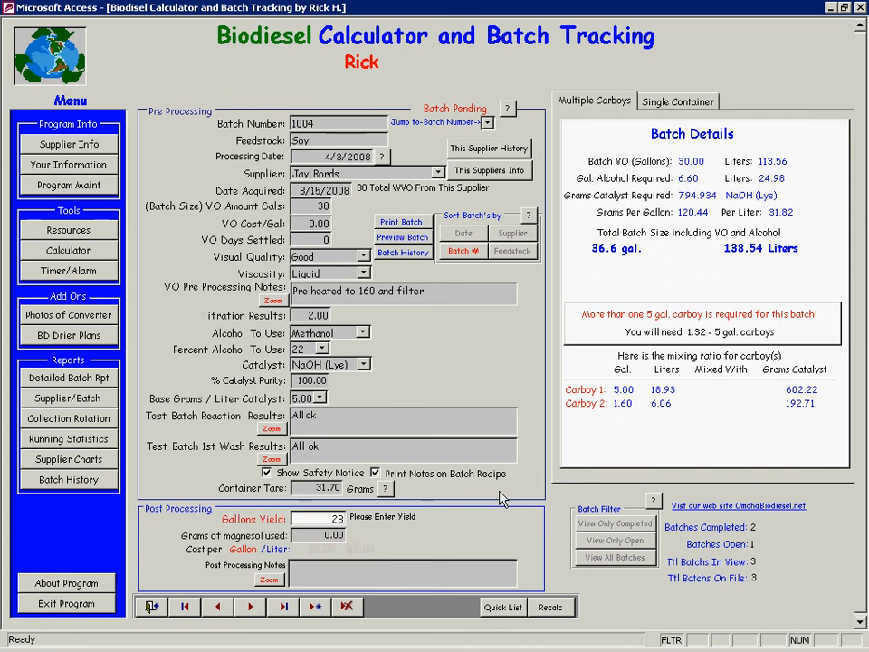
key("Tab")
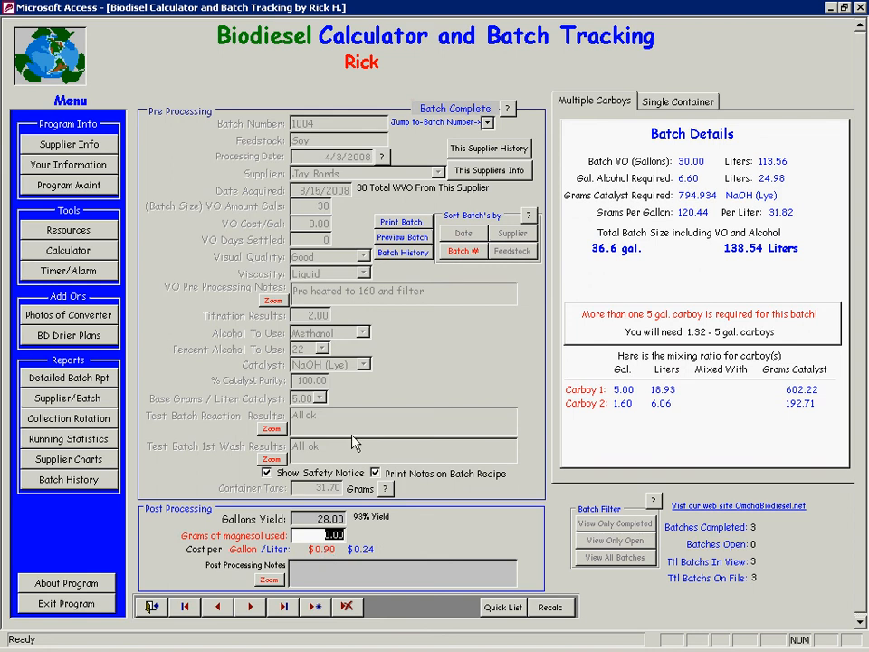
Step: View the Build a BD Drier how-to from the biodiesel resources, and close both windows
left_click(91, 233)
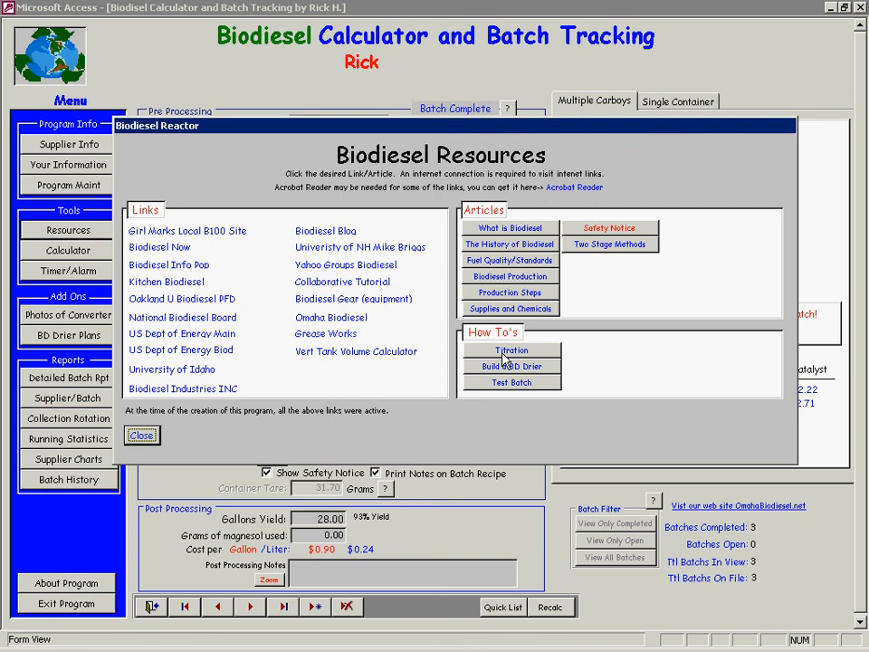
left_click(545, 370)
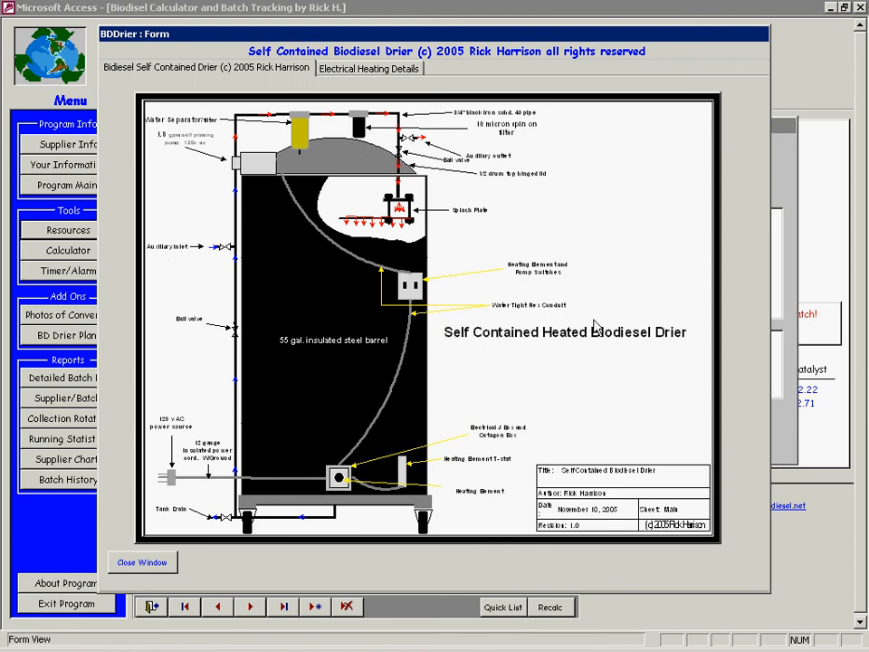
left_click(158, 568)
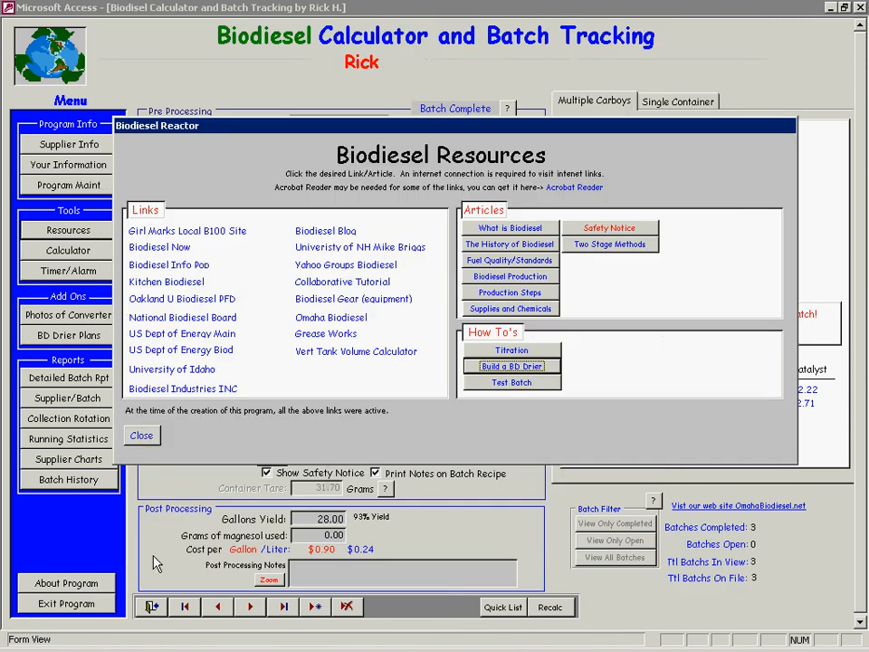
left_click(142, 436)
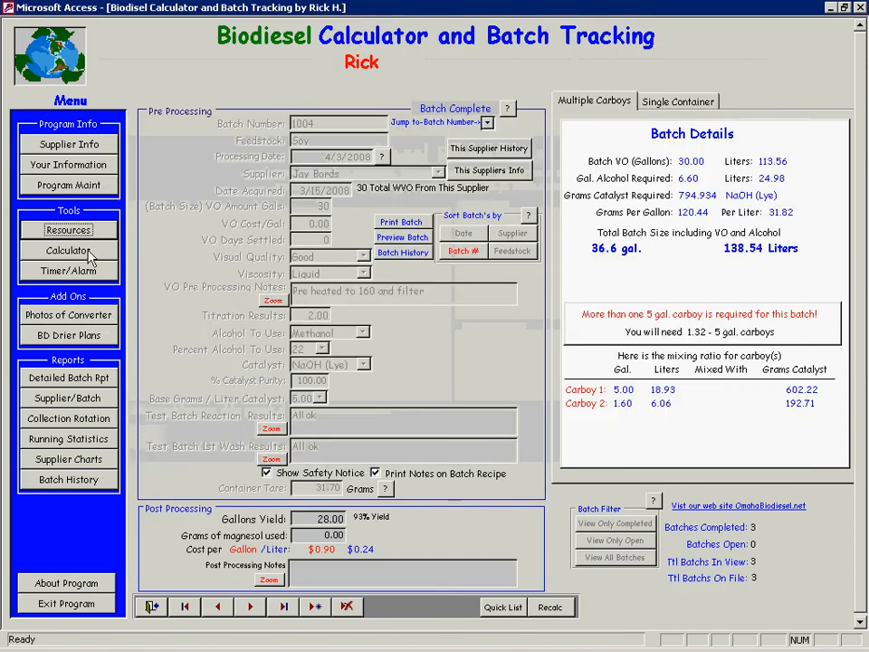
Step: View the converter photos, including the overhead close-up of the pump and related piping, and close them
left_click(63, 314)
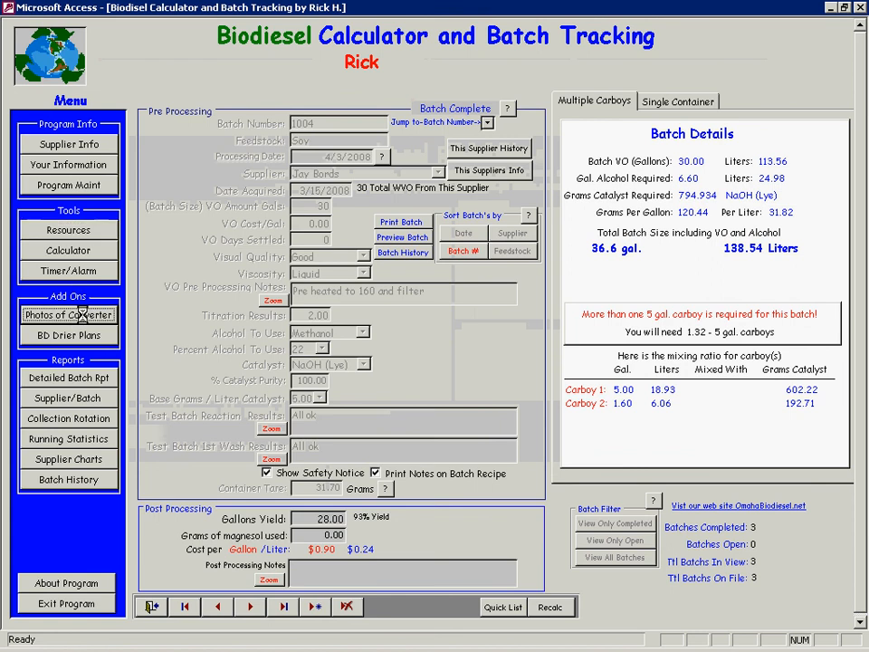
left_click(449, 402)
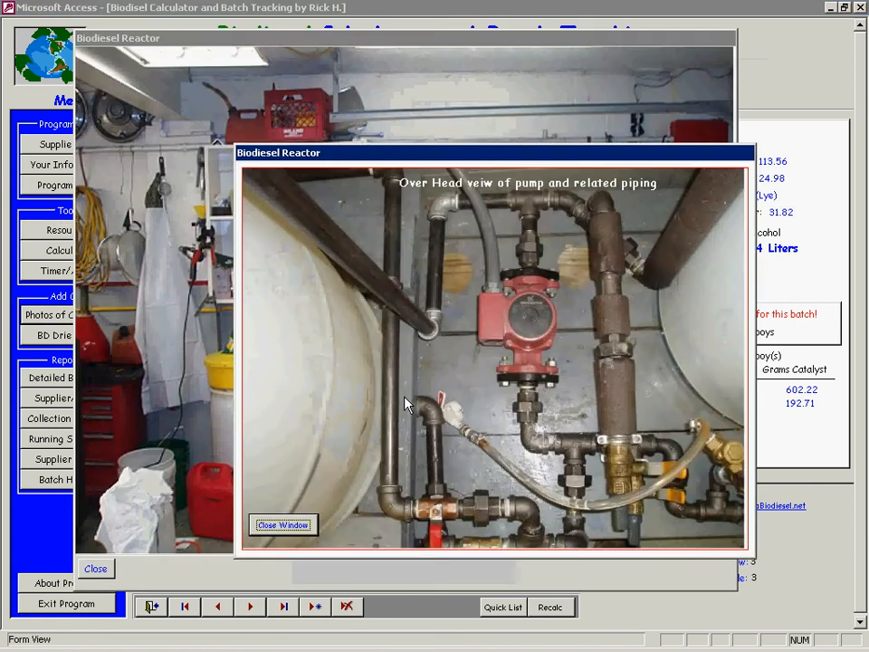
left_click(286, 528)
left_click(96, 568)
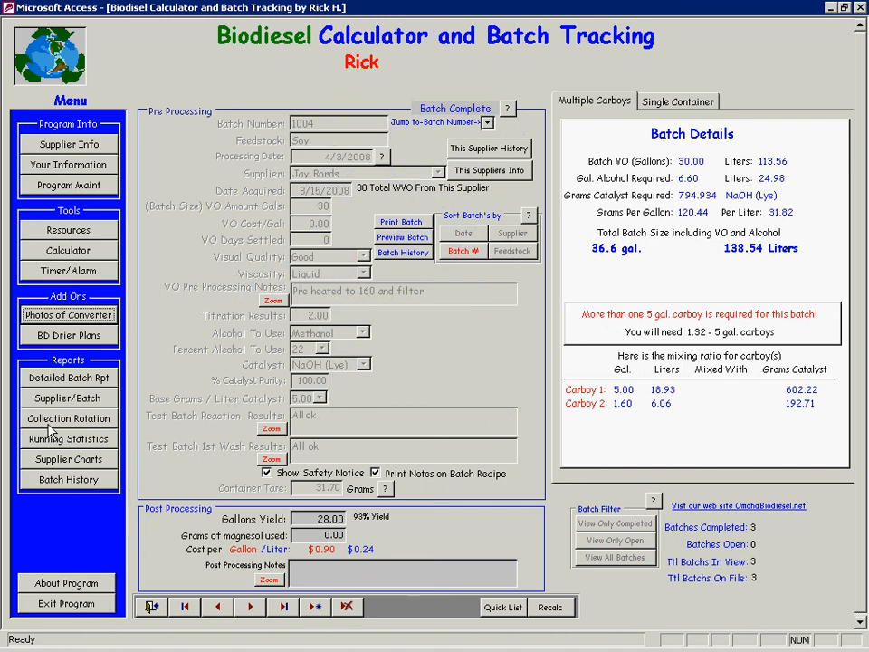
Step: Review the biodiesel production running statistics and close the report
left_click(94, 441)
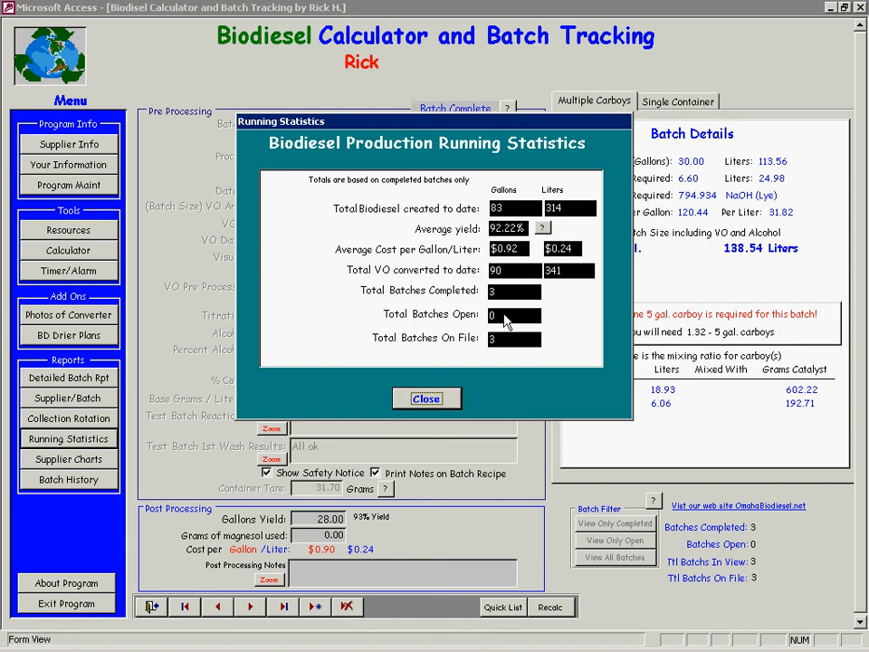
left_click(423, 398)
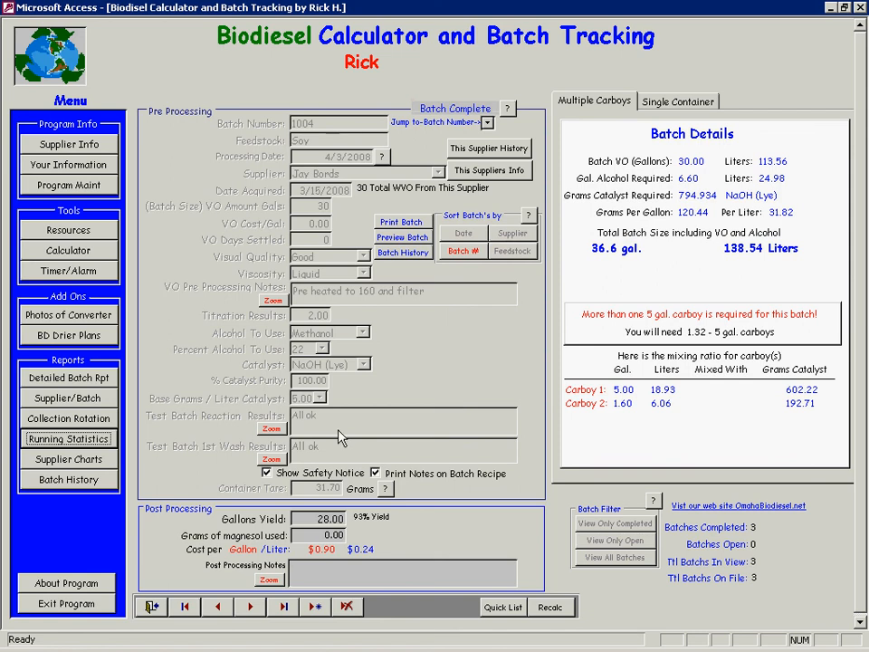